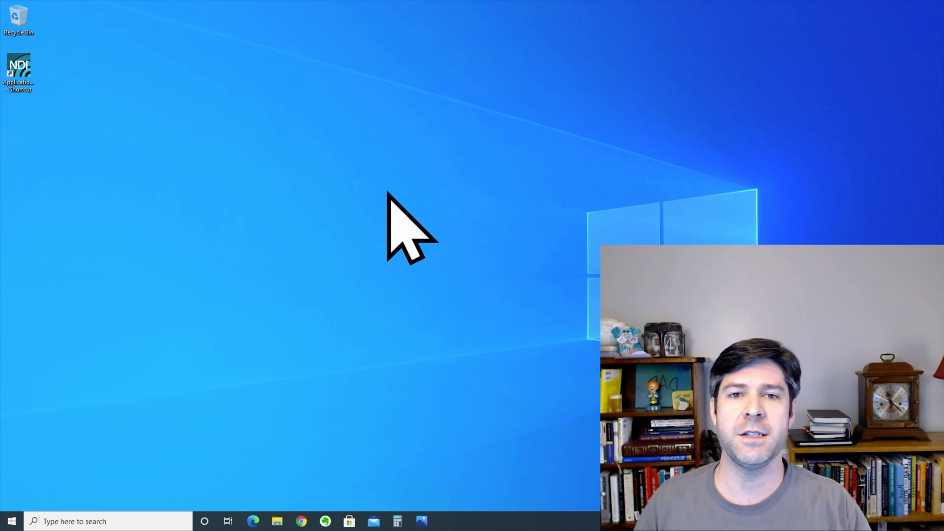
Search for 'projection' and open the Projection settings result
key("super+s")
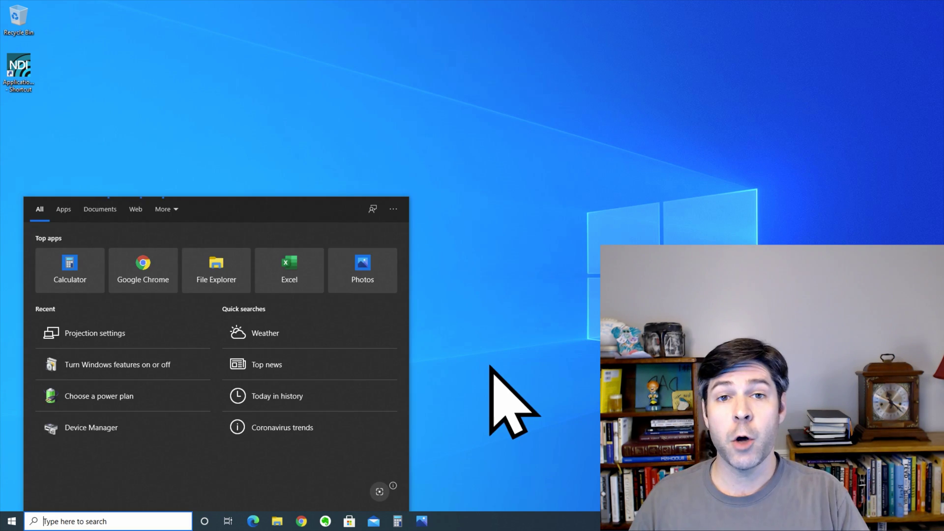
left_click(493, 370)
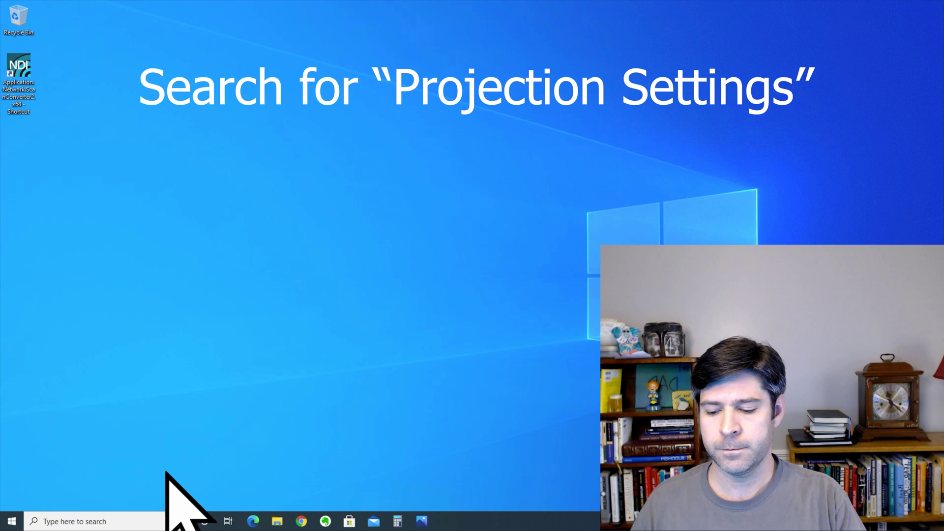
left_click(139, 521)
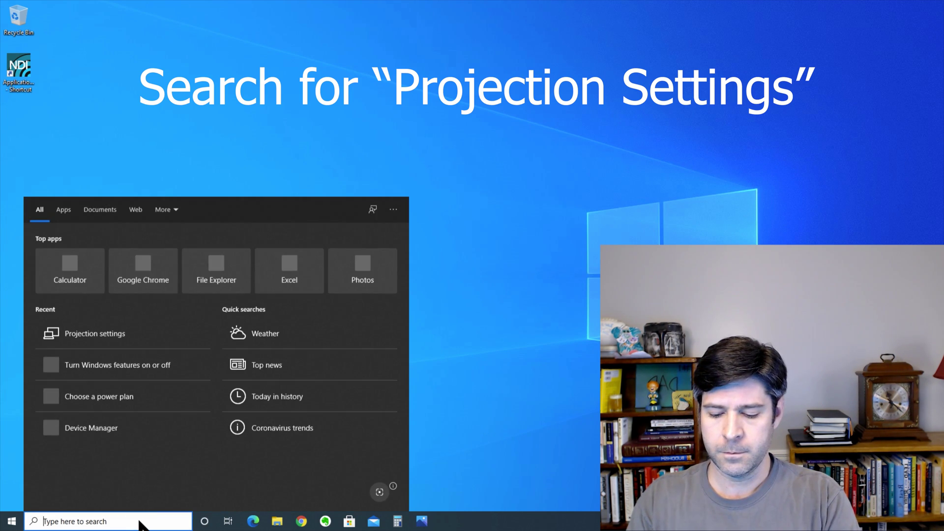
type("projection")
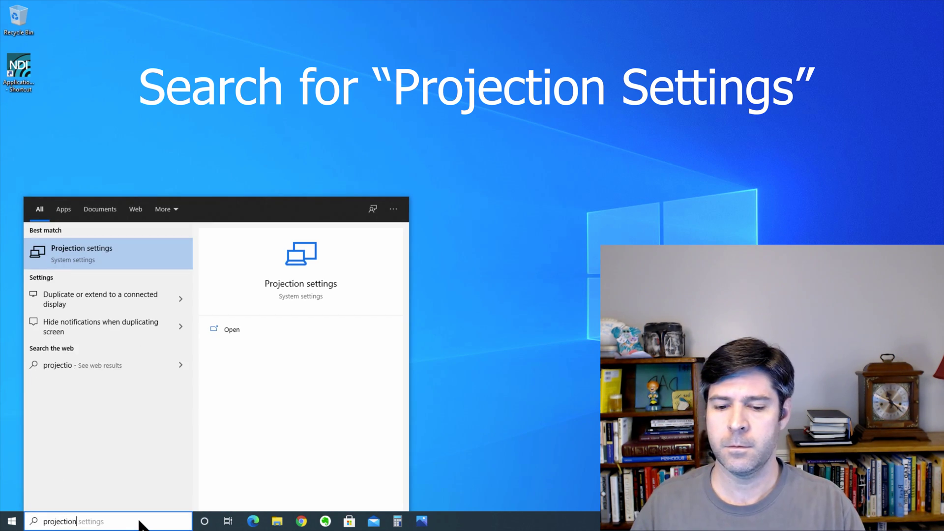
key("Return")
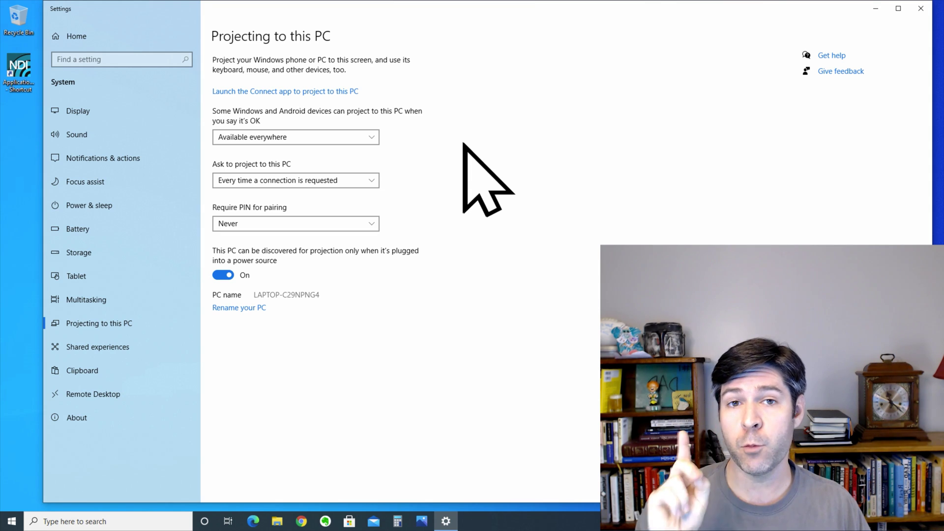
left_click(83, 41)
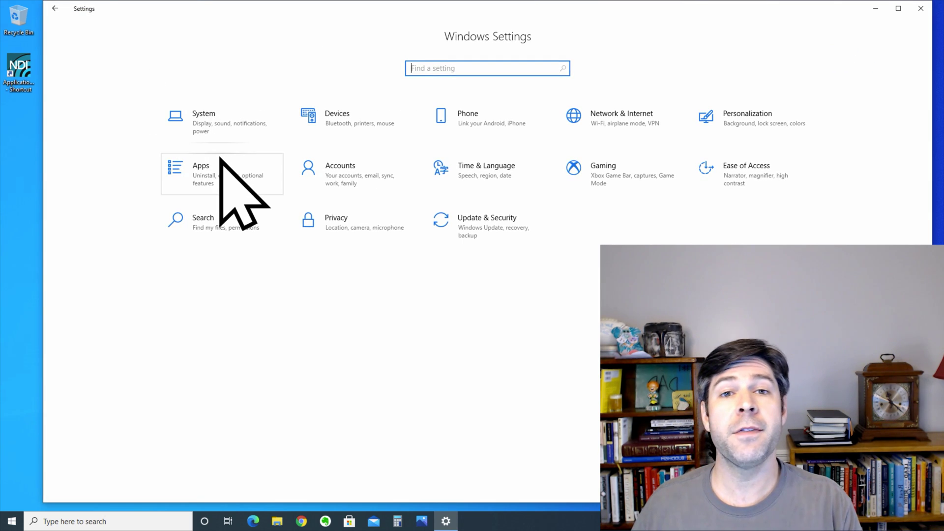
left_click(218, 168)
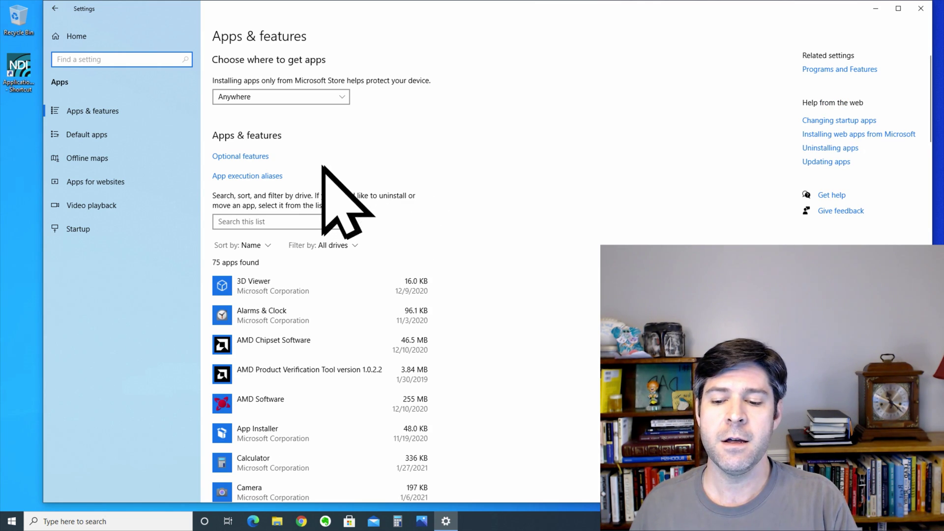
left_click(241, 156)
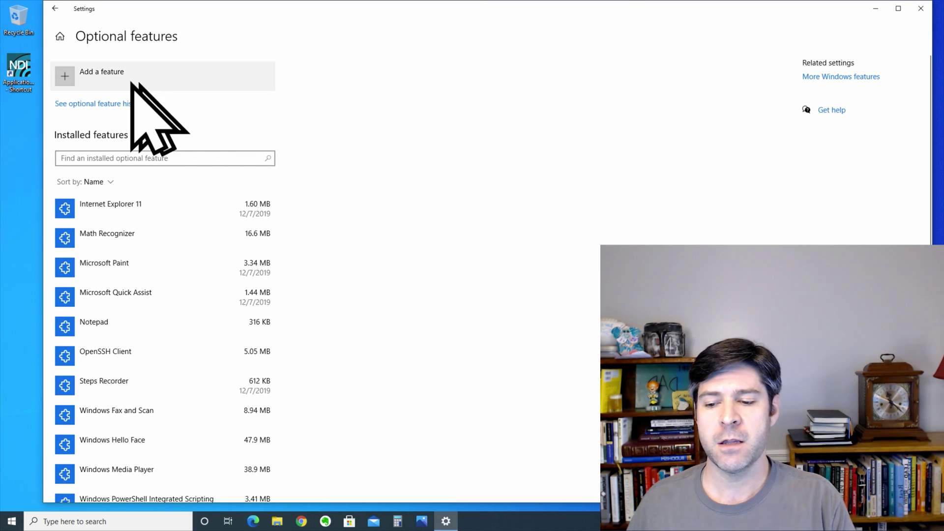
left_click(66, 76)
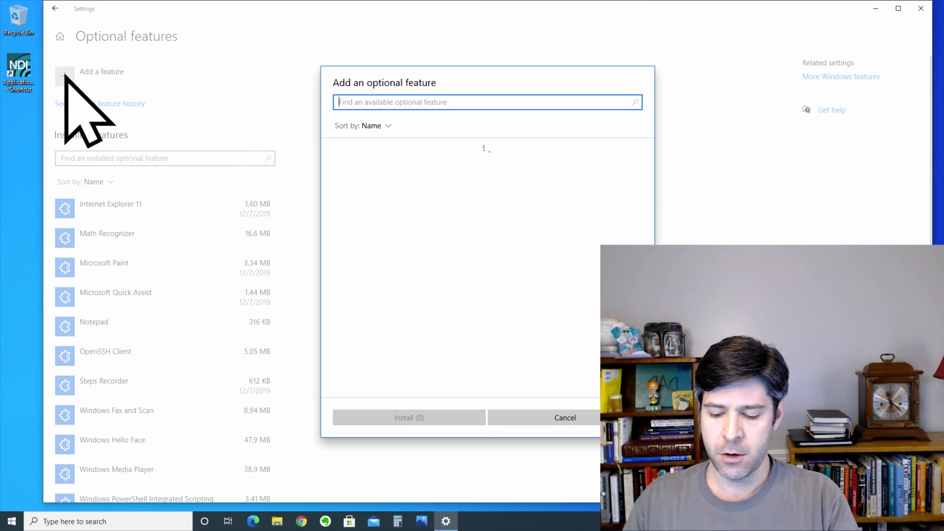
type("wireless display")
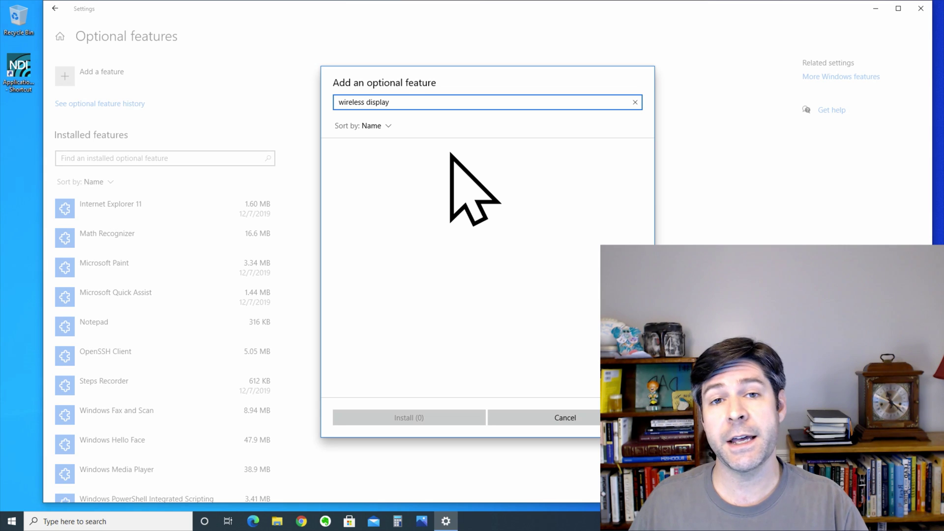
left_click(563, 415)
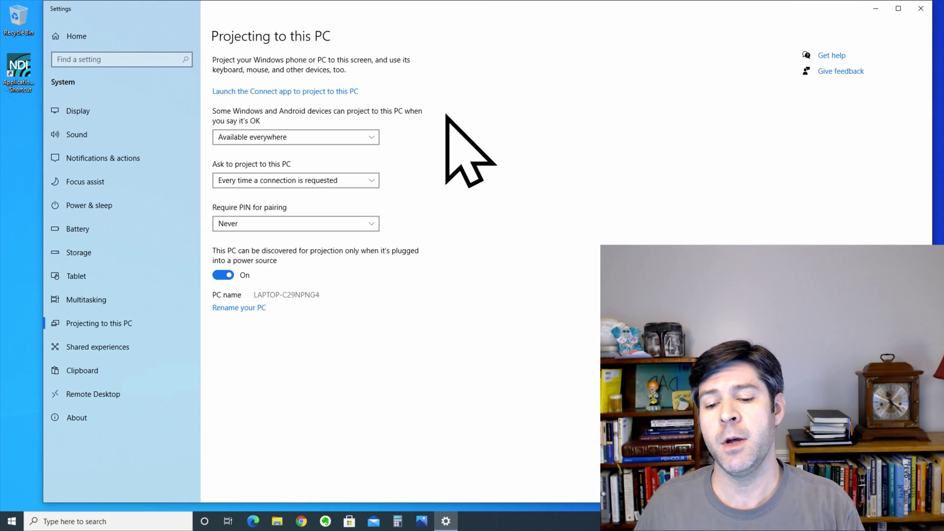
Keep 'Available everywhere' and 'Every time a connection is requested' for projecting to this PC
left_click(359, 139)
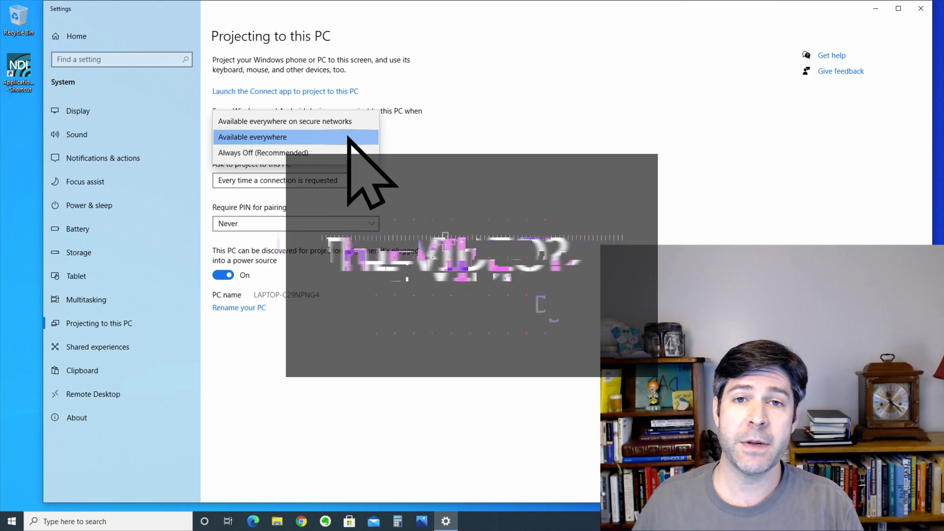
left_click(348, 138)
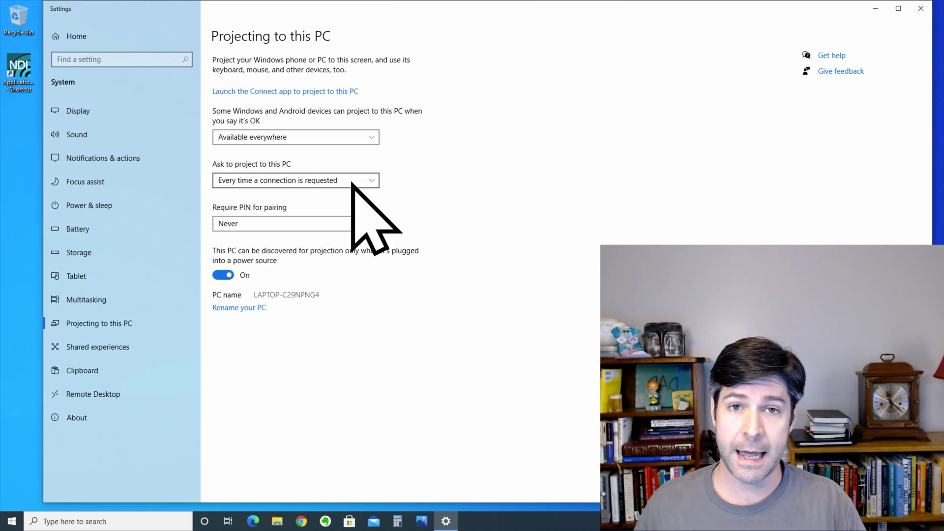
left_click(352, 183)
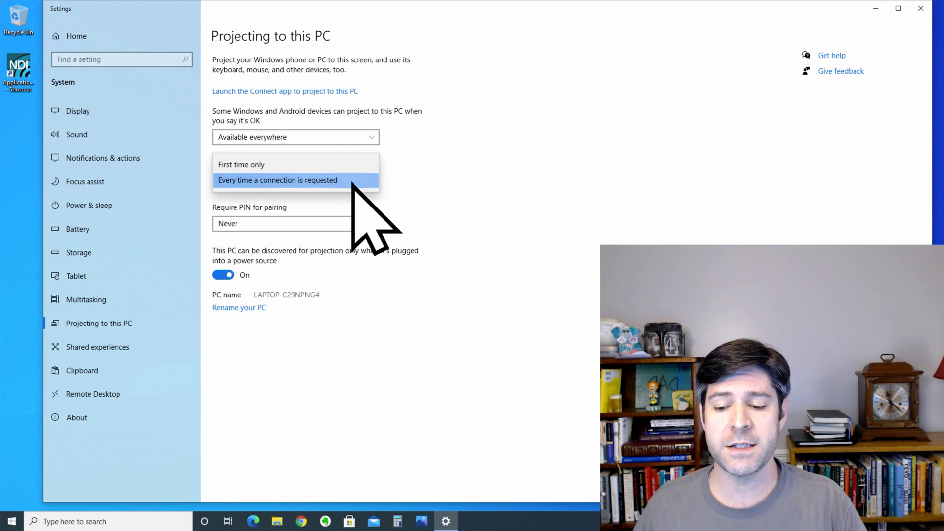
left_click(352, 183)
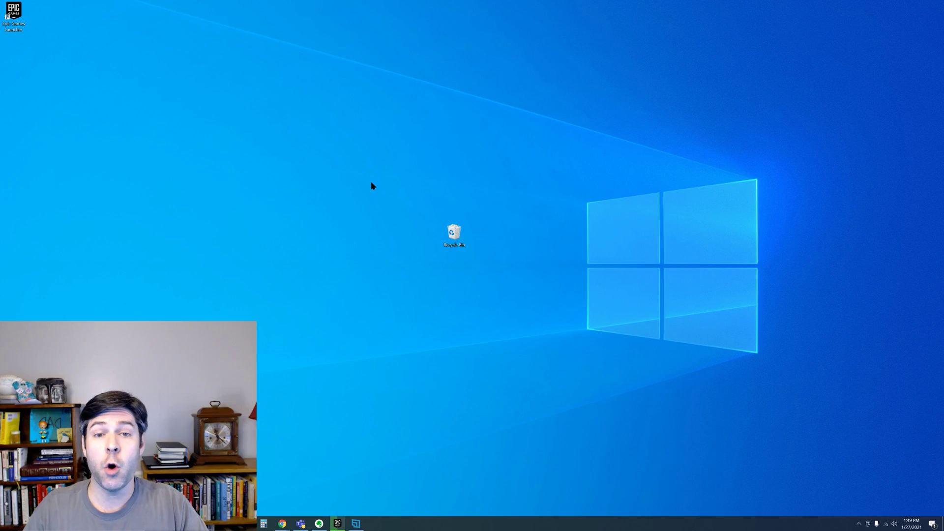
From Display settings, connect to the wireless display LAPTOP-C29NPNG4
right_click(372, 184)
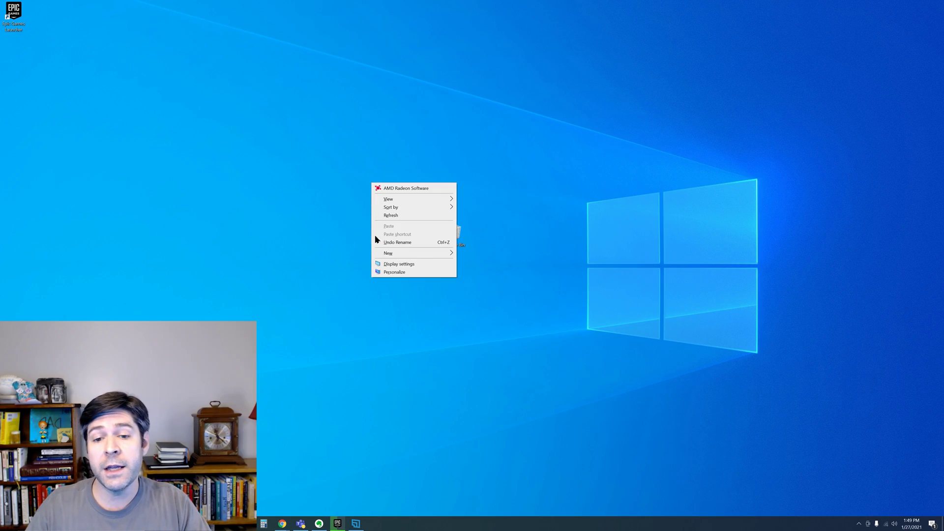
left_click(387, 265)
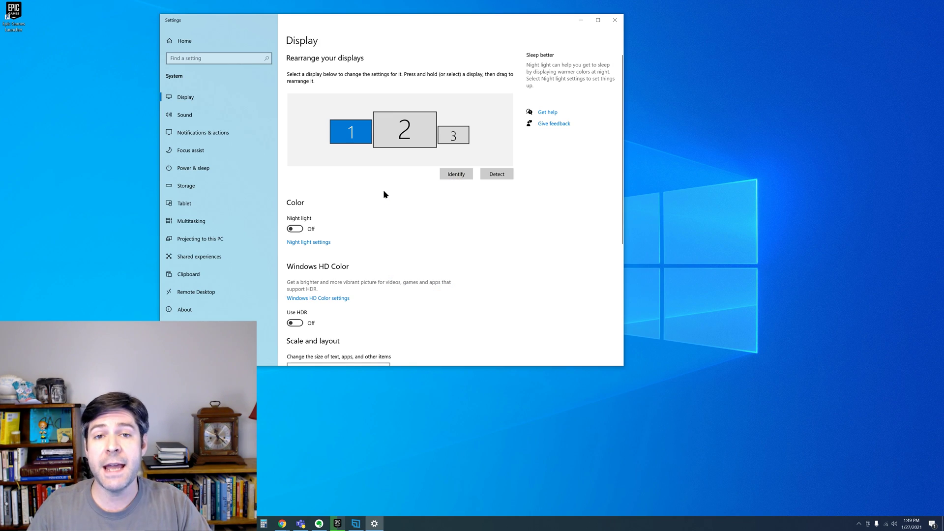
scroll(330, 308, "down", 5)
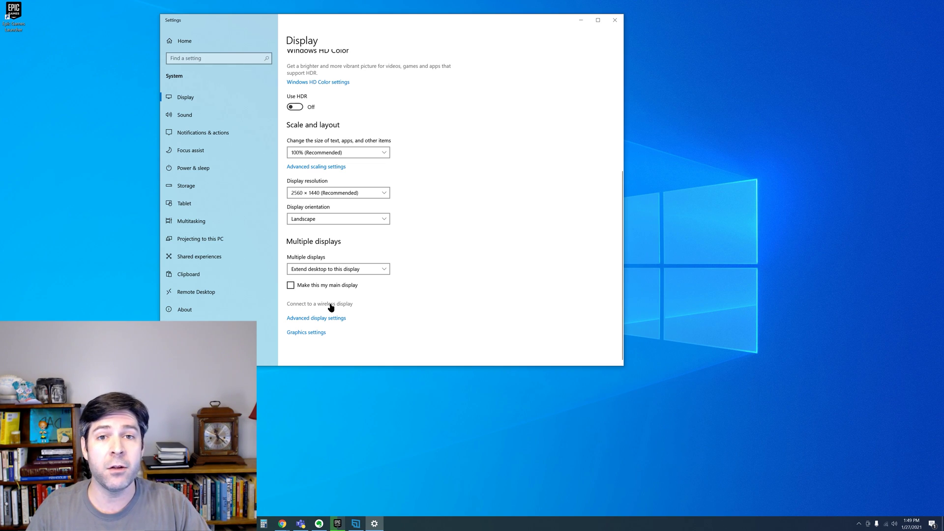
left_click(331, 308)
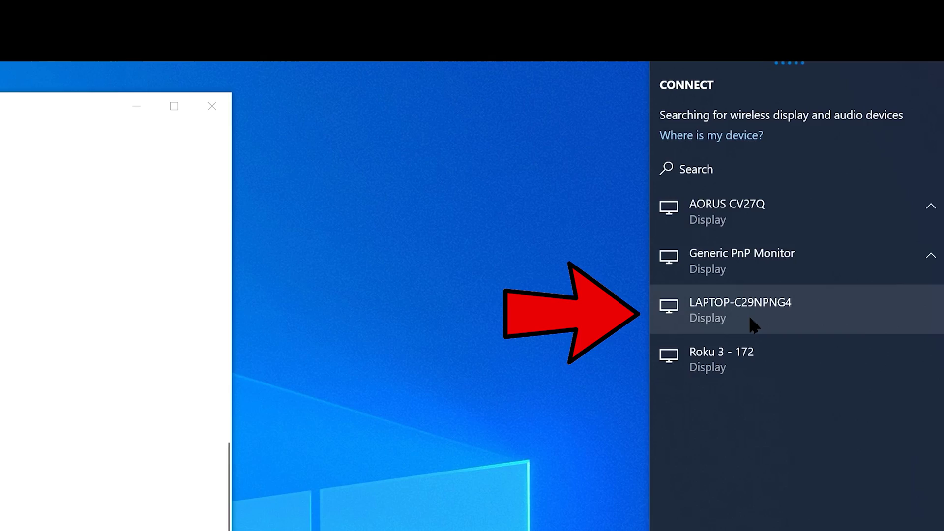
left_click(749, 319)
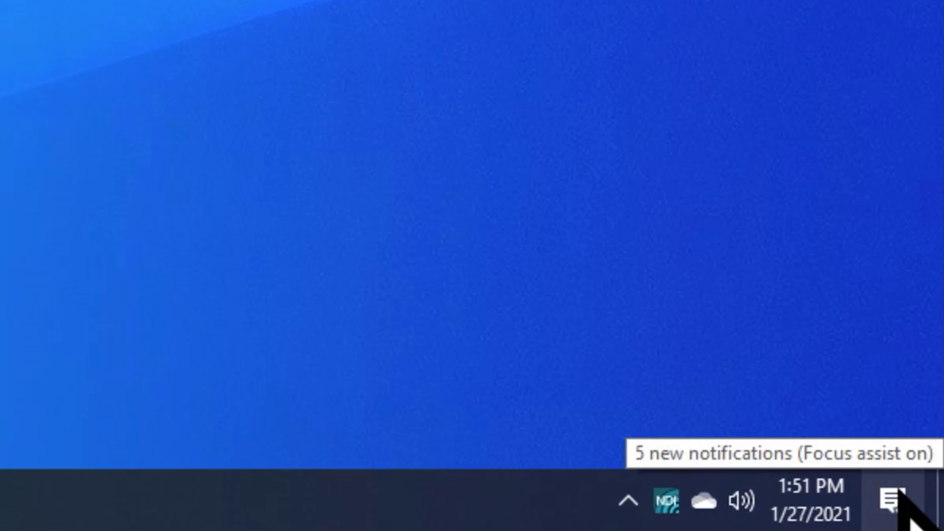
Accept the Connect notification in the Action Center with 'Allow once'
left_click(928, 522)
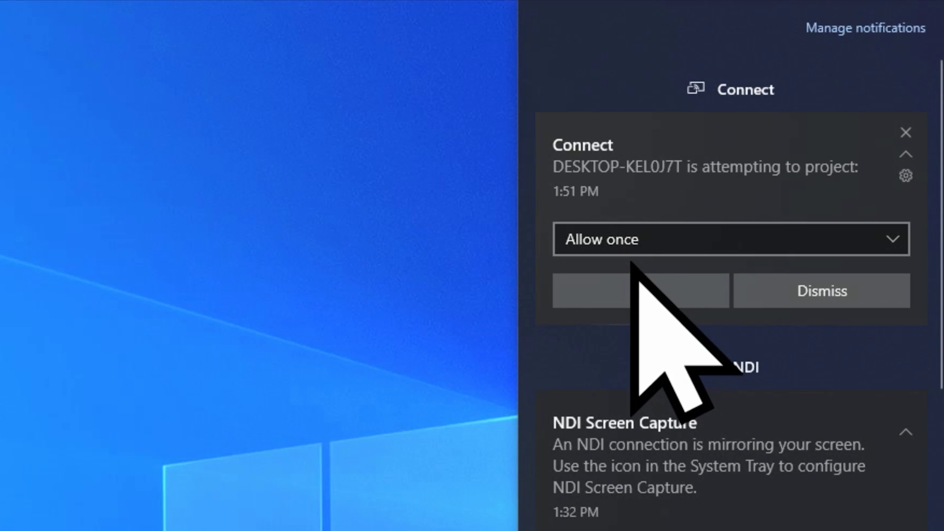
left_click(642, 295)
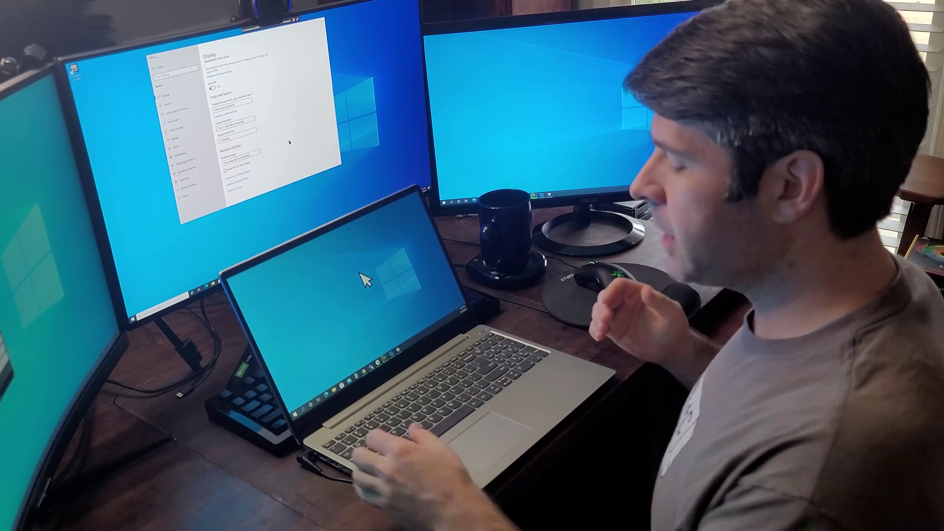
Bring the desktop PC's incoming projection window up on the laptop
key("Return")
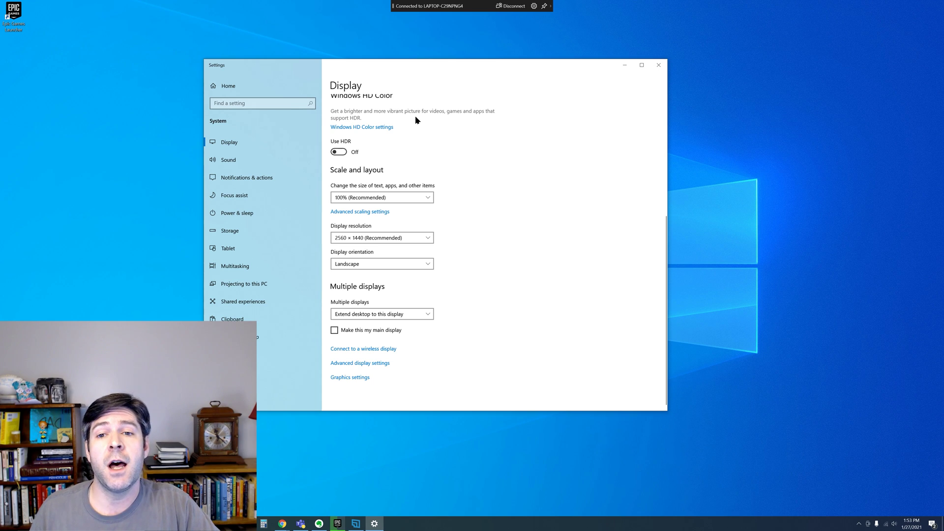
Scroll Display settings to 'Rearrange your displays' showing displays 1–4
scroll(469, 178, "up", 5)
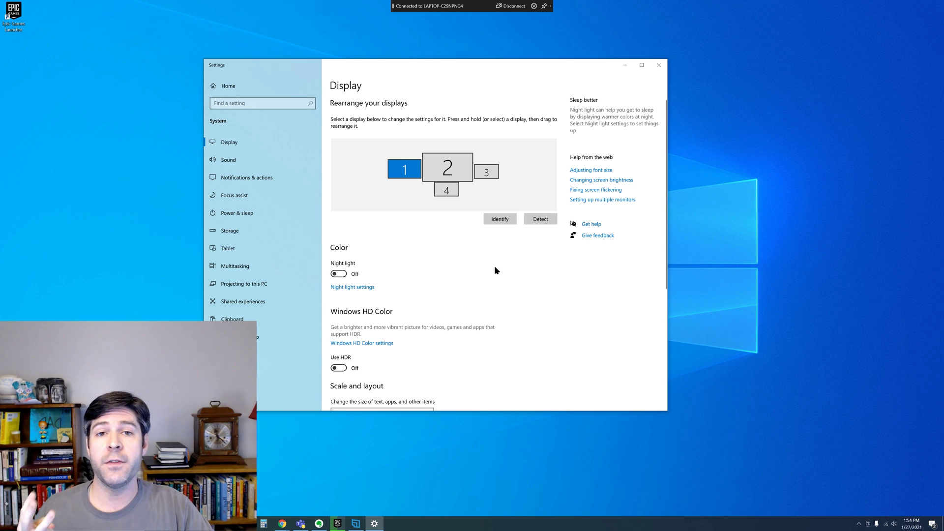
scroll(496, 269, "down", 5)
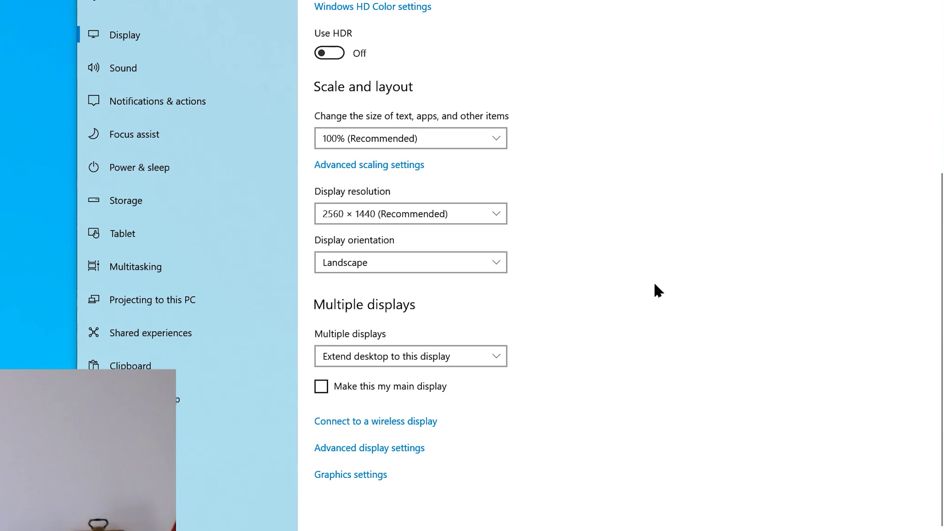
scroll(659, 291, "up", 7)
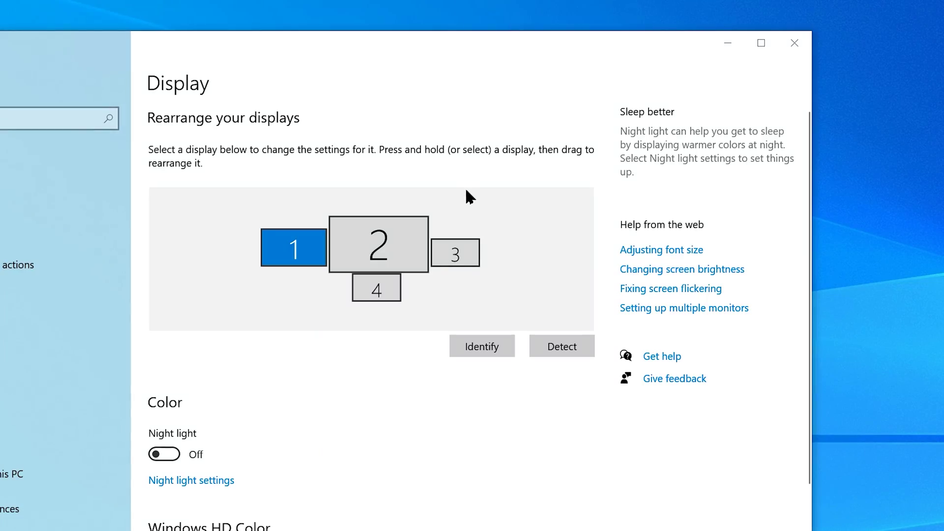
Drag the display 4 tile beneath display 2 and apply the arrangement
left_click_drag(377, 289, 389, 292)
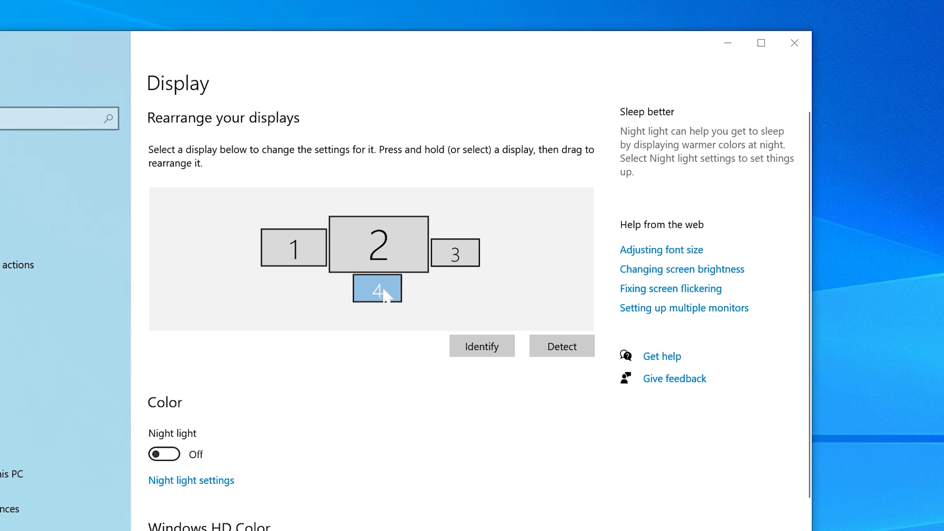
left_click_drag(385, 294, 385, 294)
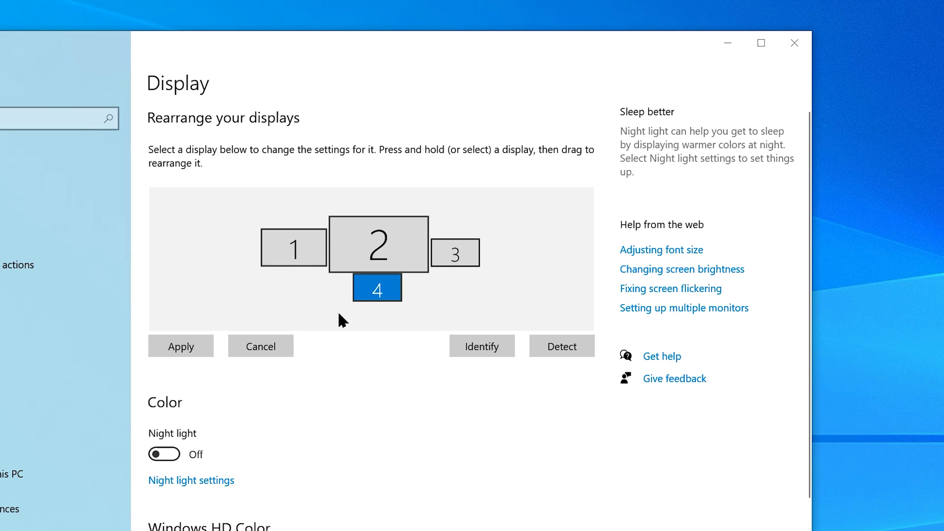
left_click(192, 351)
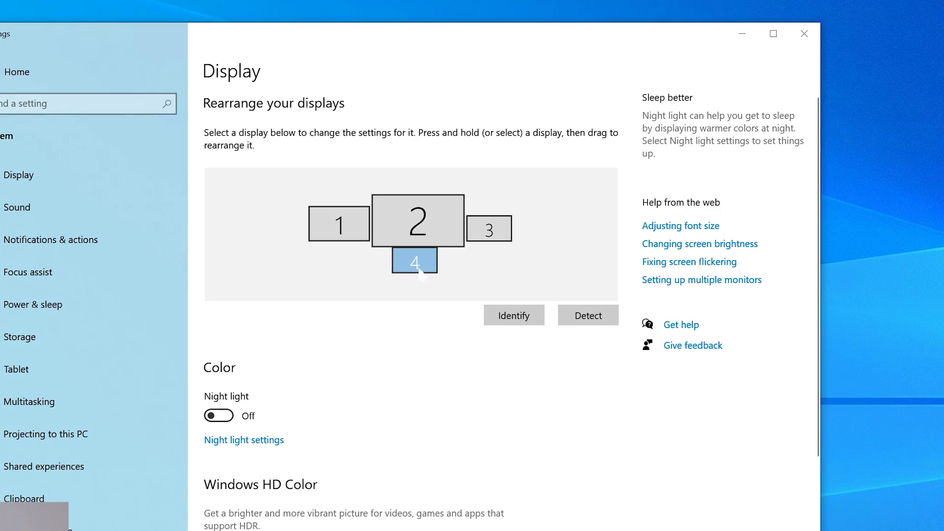
Drag display 4 toward display 1 and back, leaving it centered beneath display 2
mouse_move(421, 274)
left_mouse_down()
mouse_move(362, 257)
mouse_move(354, 219)
mouse_move(343, 231)
mouse_move(429, 270)
left_mouse_up()
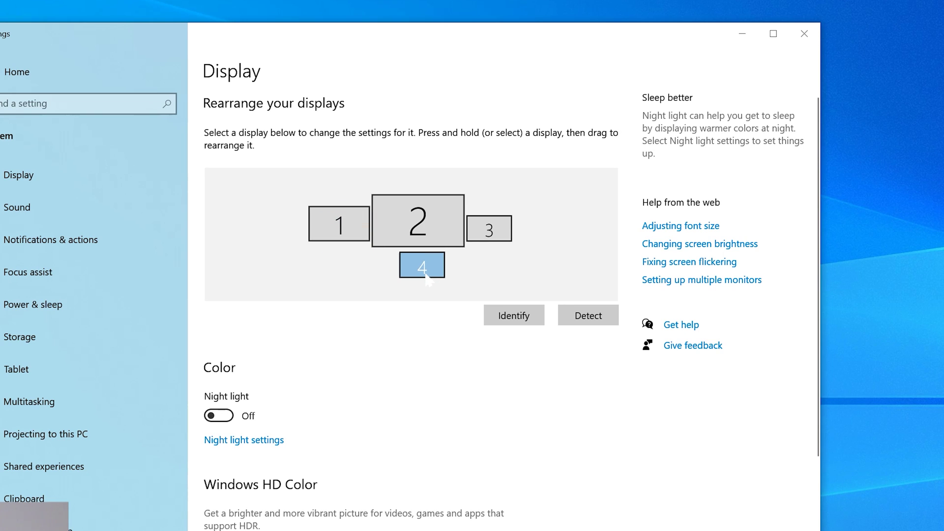